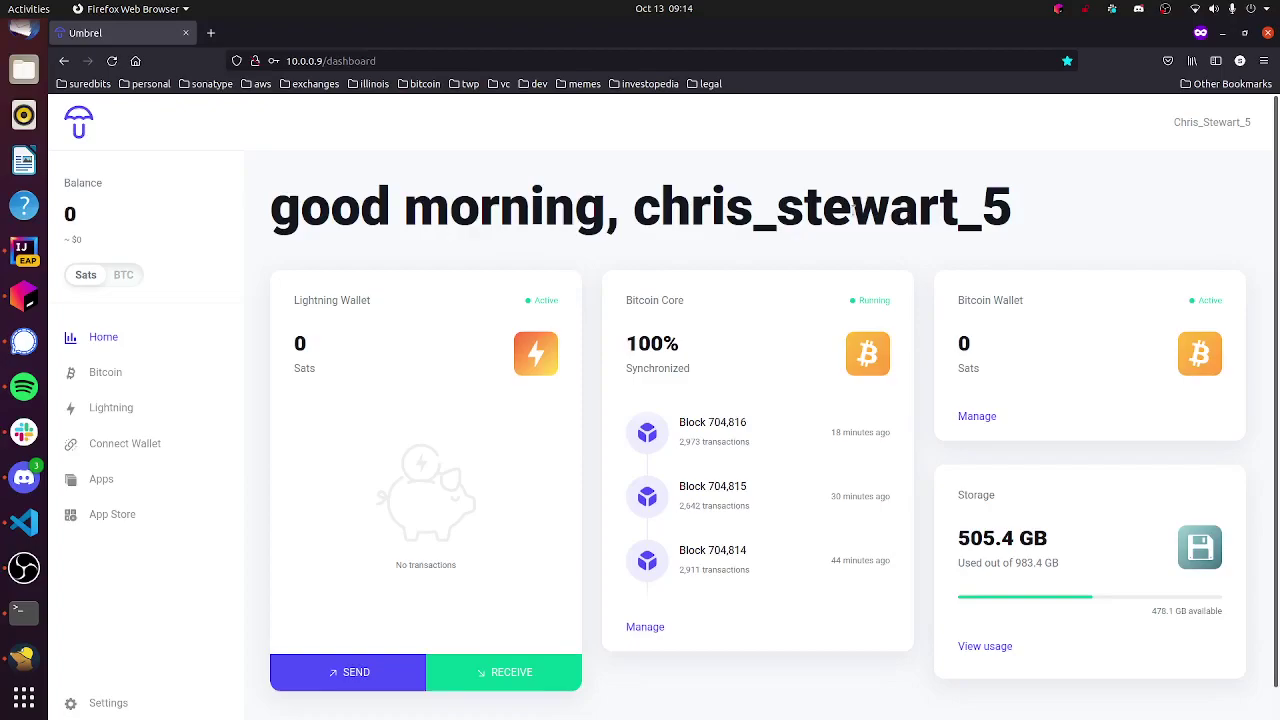
- Look at the Umbrel app store, launch Krystal Bull from the installed apps, and dismiss the server notification
click(114, 480)
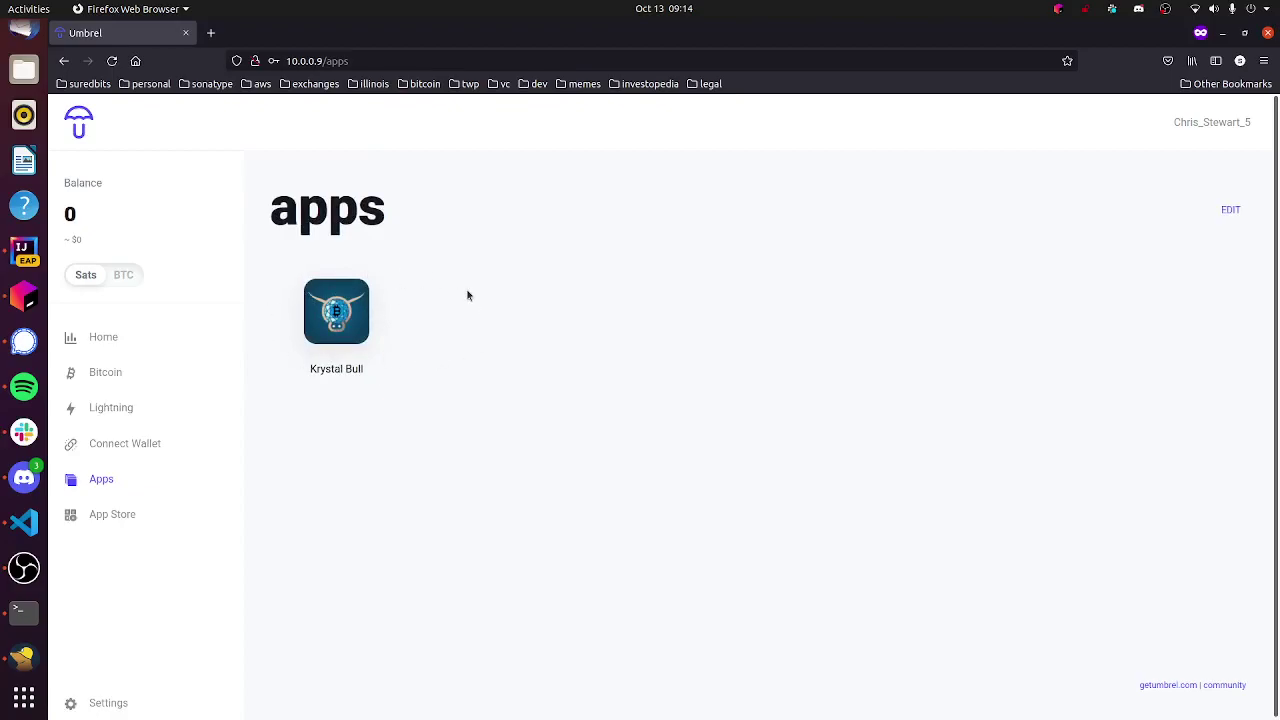
click(125, 522)
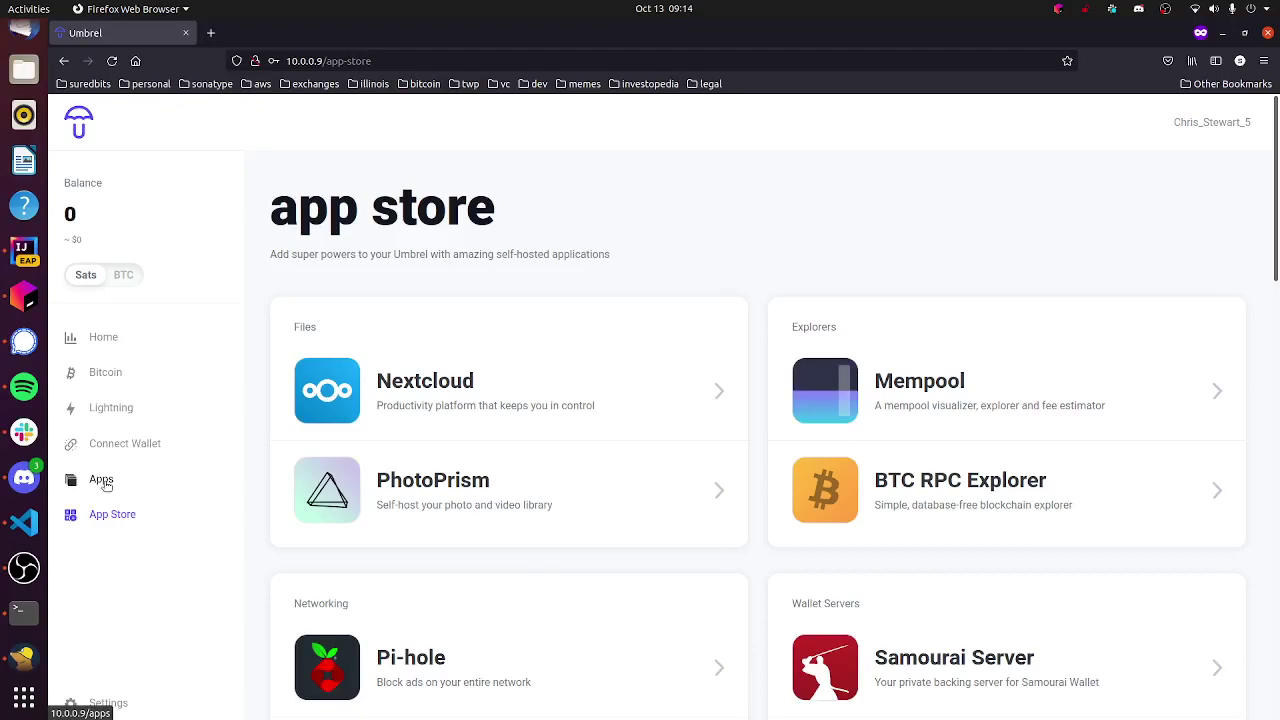
click(104, 480)
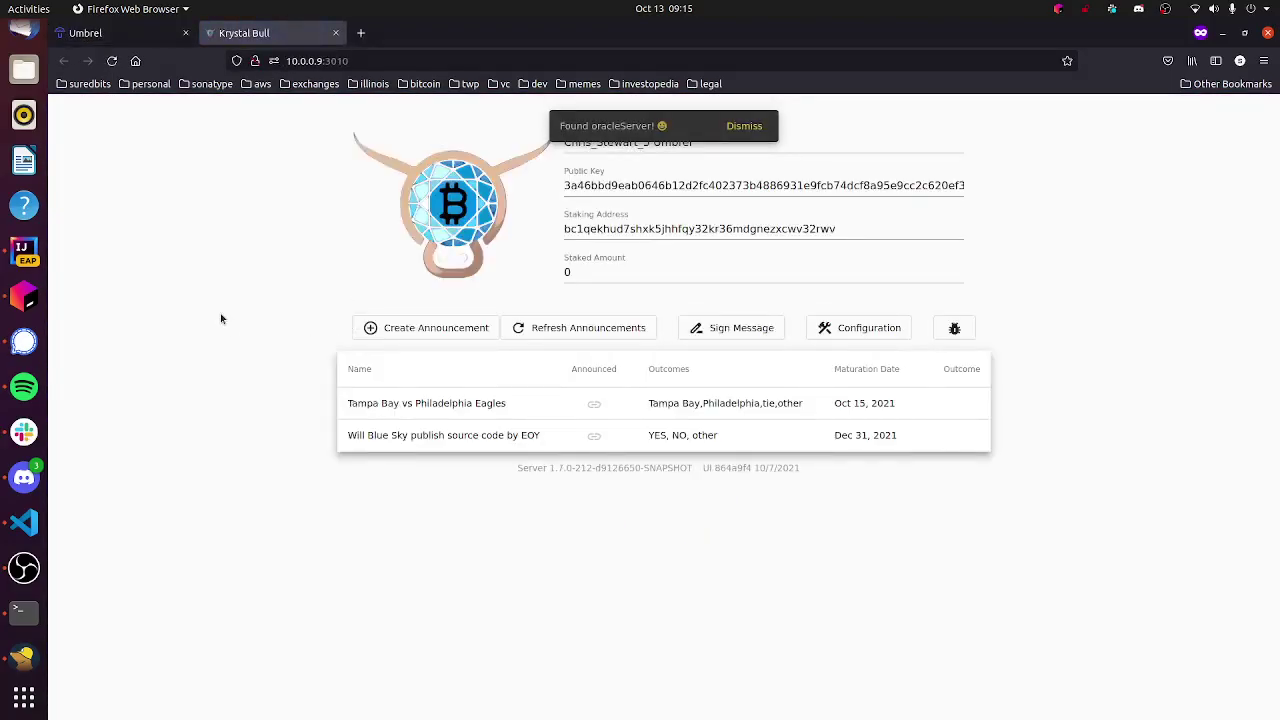
click(757, 126)
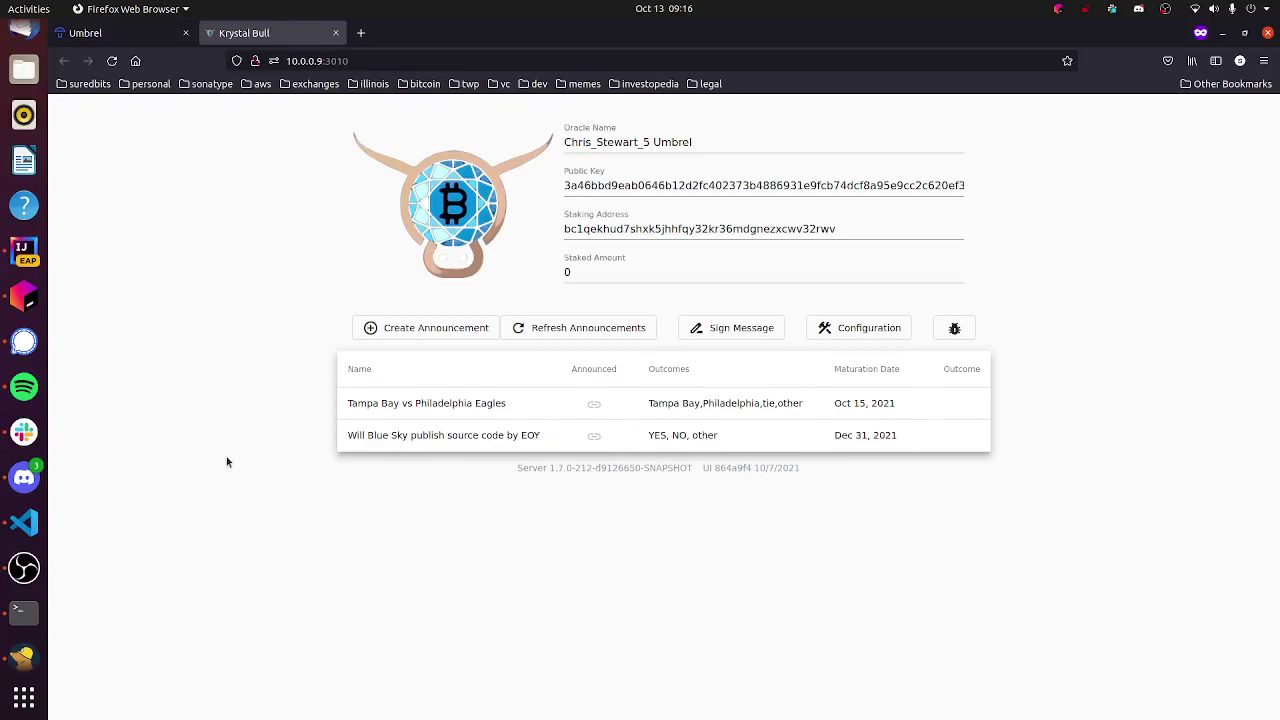
- Start an enum announcement named "Tampa Bay vs Philadelphia" with a maturation date of 10/15/2021
click(425, 330)
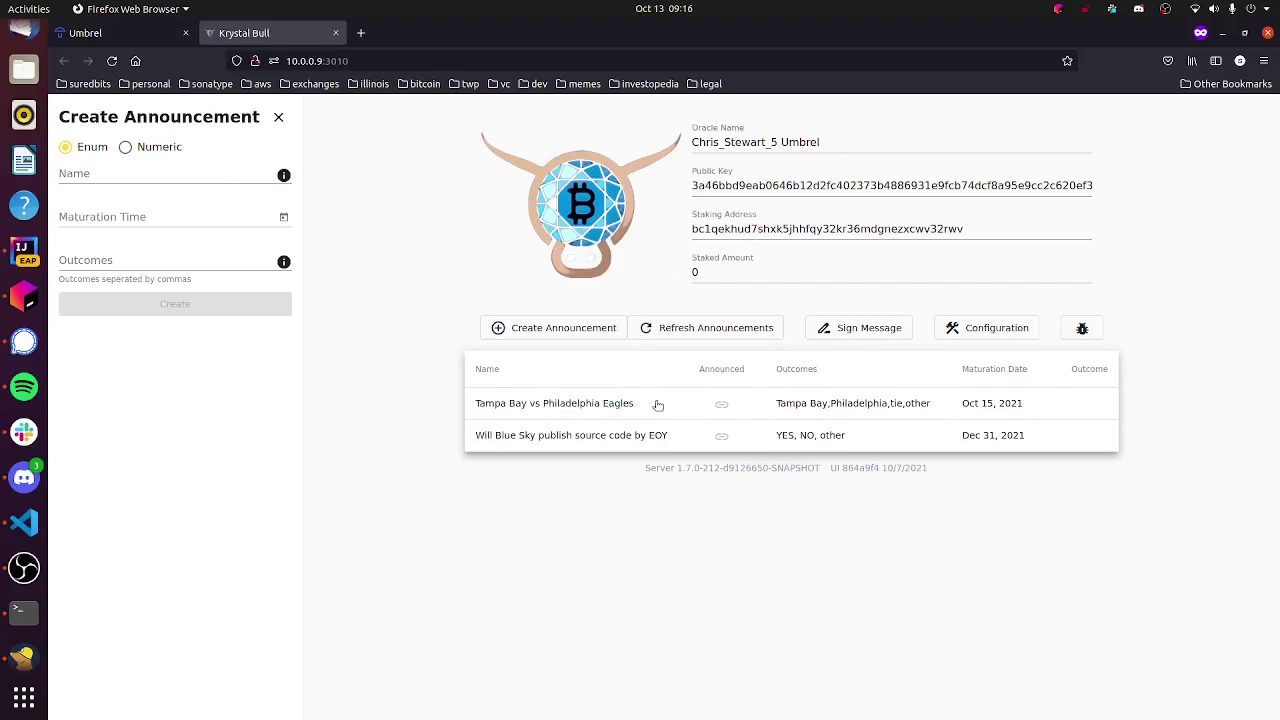
click(135, 177)
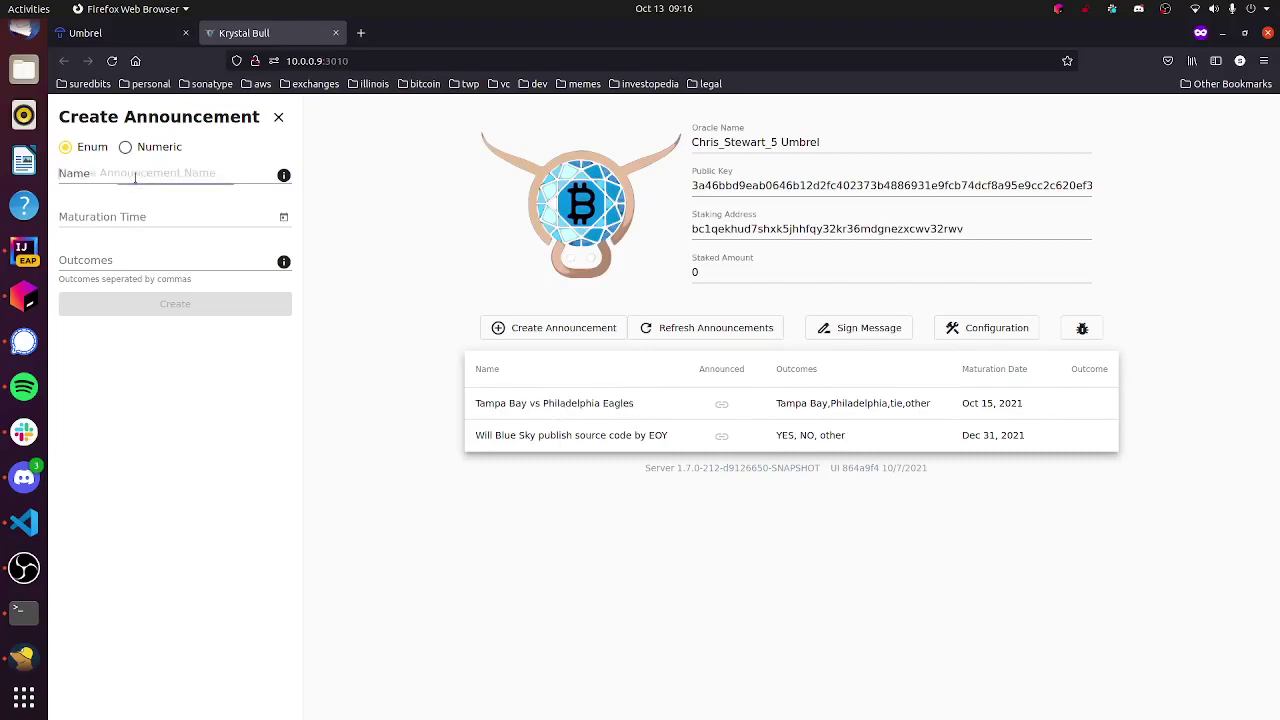
text(Tampa Bay)
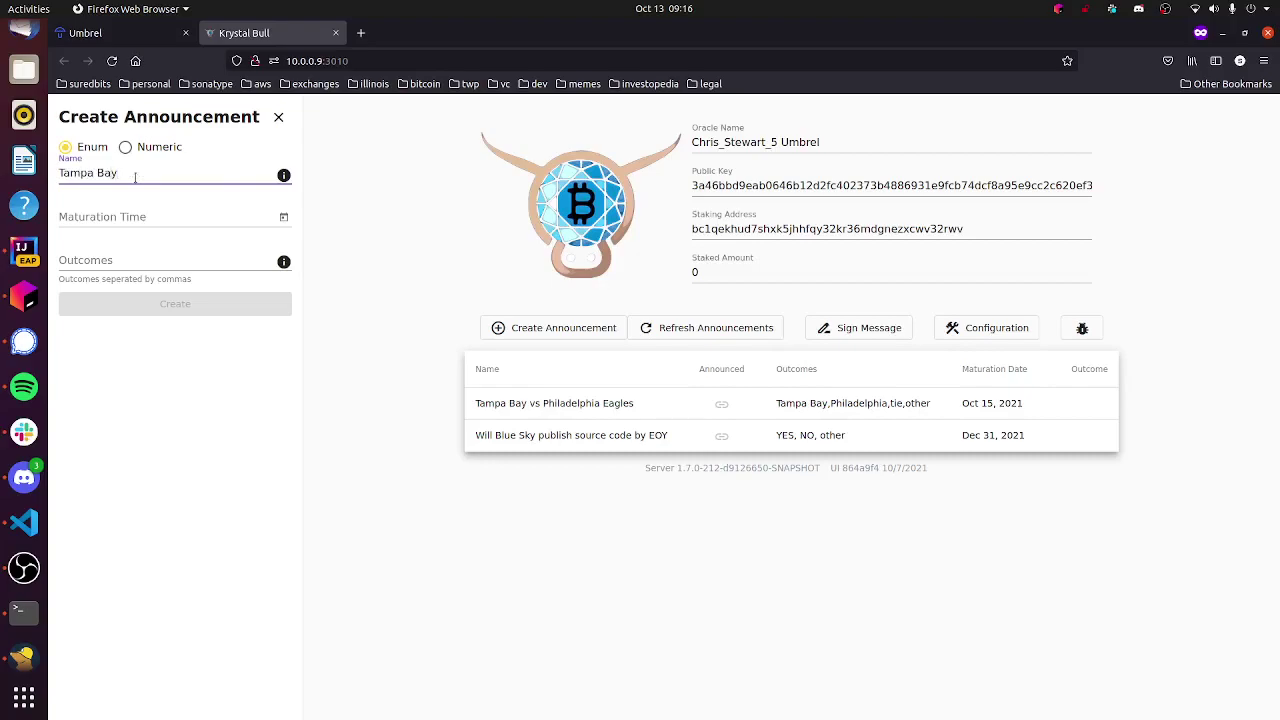
text( vs Philadelphia)
key(Tab)
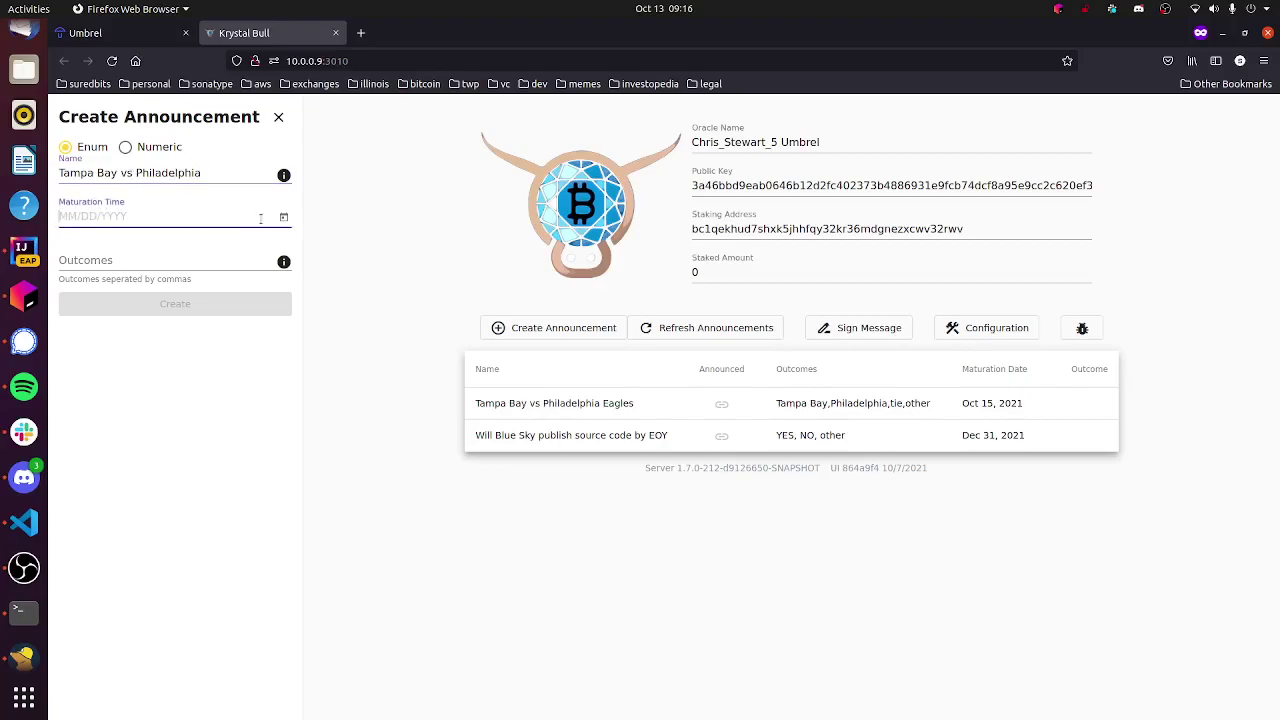
click(284, 218)
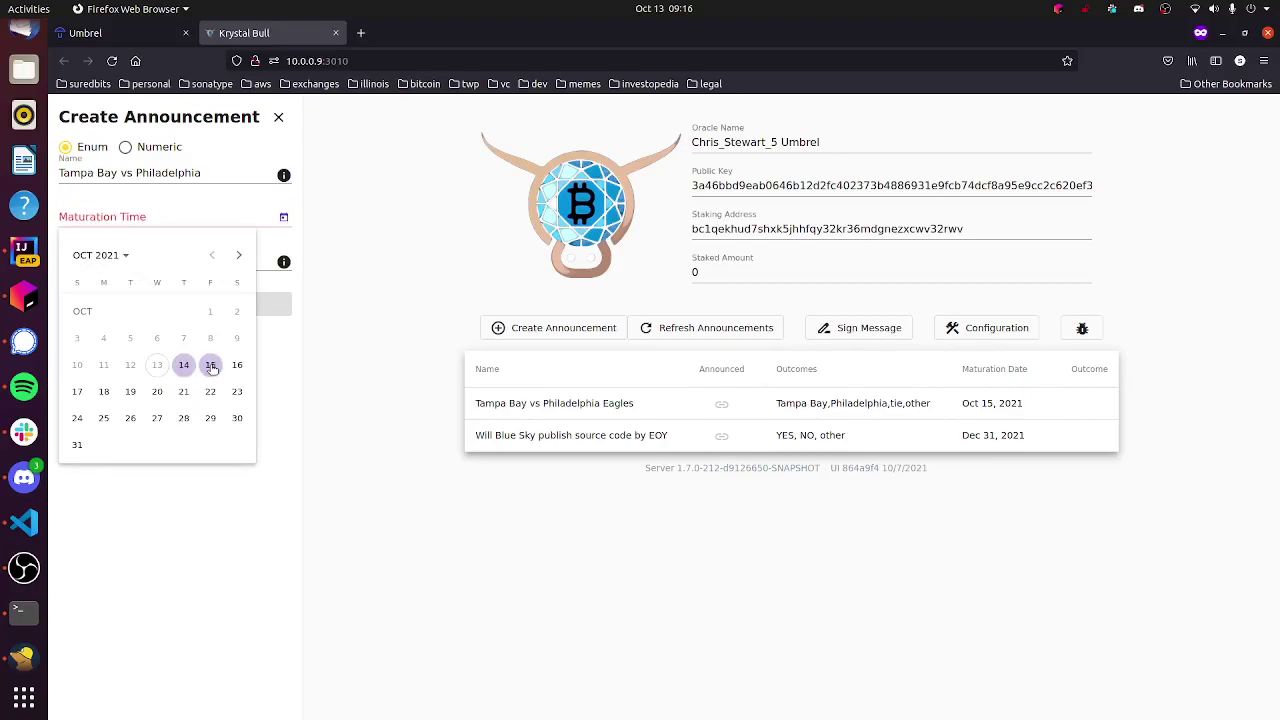
click(211, 366)
- Set the outcomes to "Tampa Bay, Philadelphia, tie, other", create the announcement and close the creation form
click(172, 261)
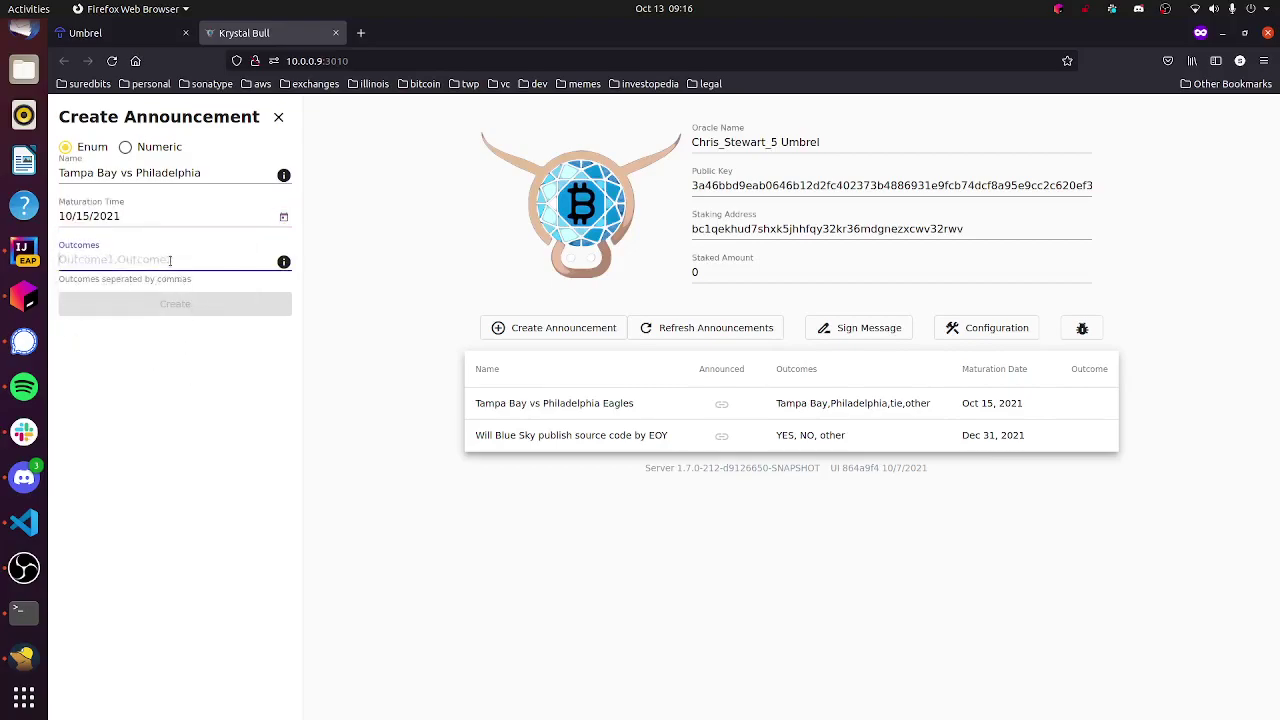
text(Tampa Bay, P)
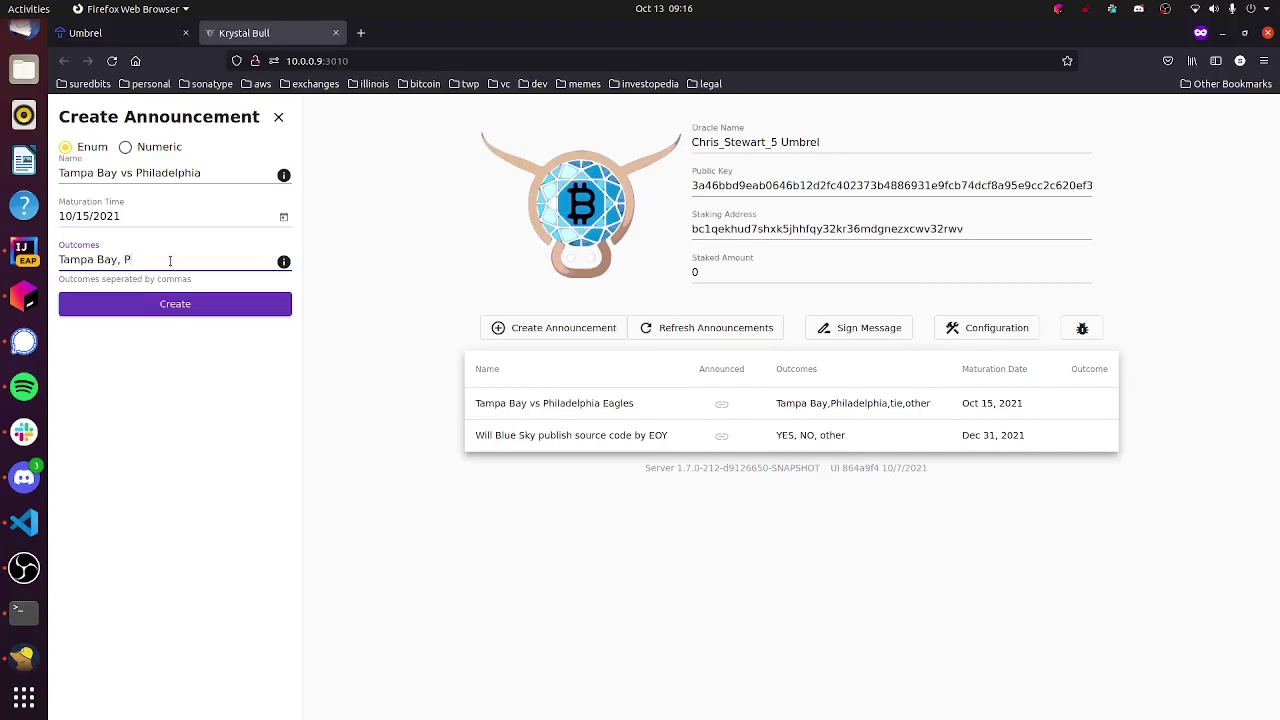
text(hiladelphia, tie, other)
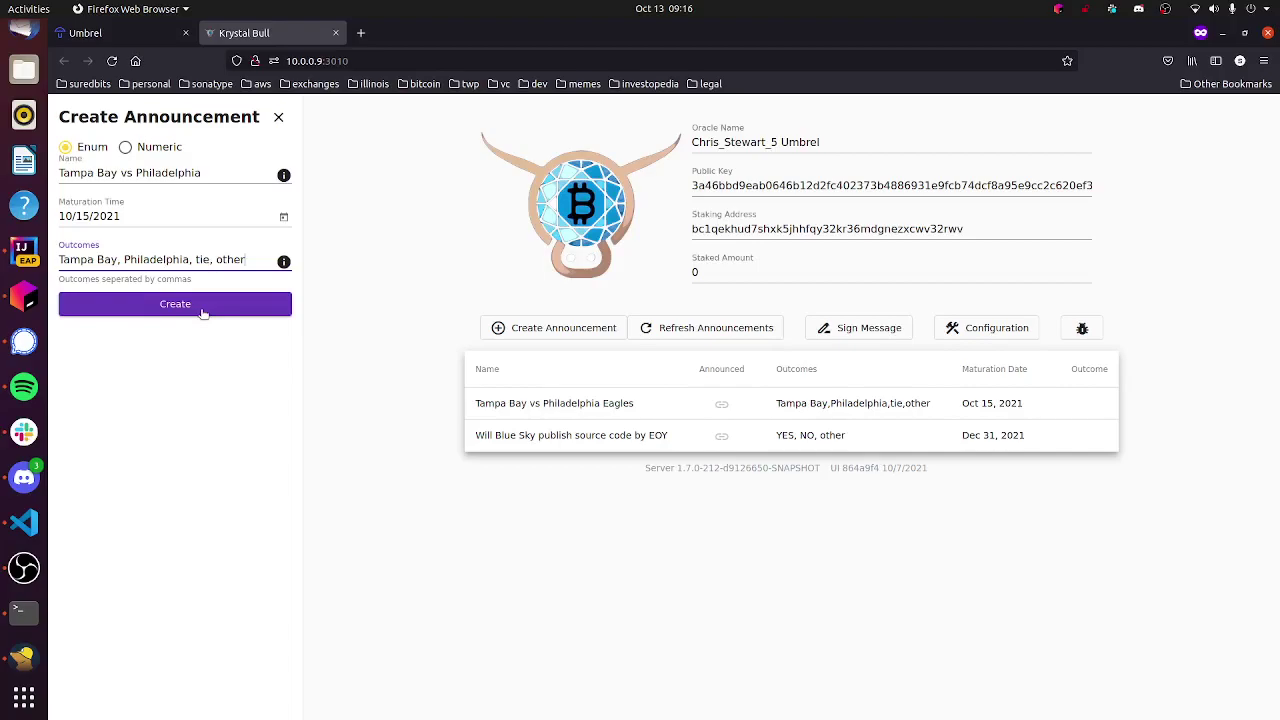
click(202, 313)
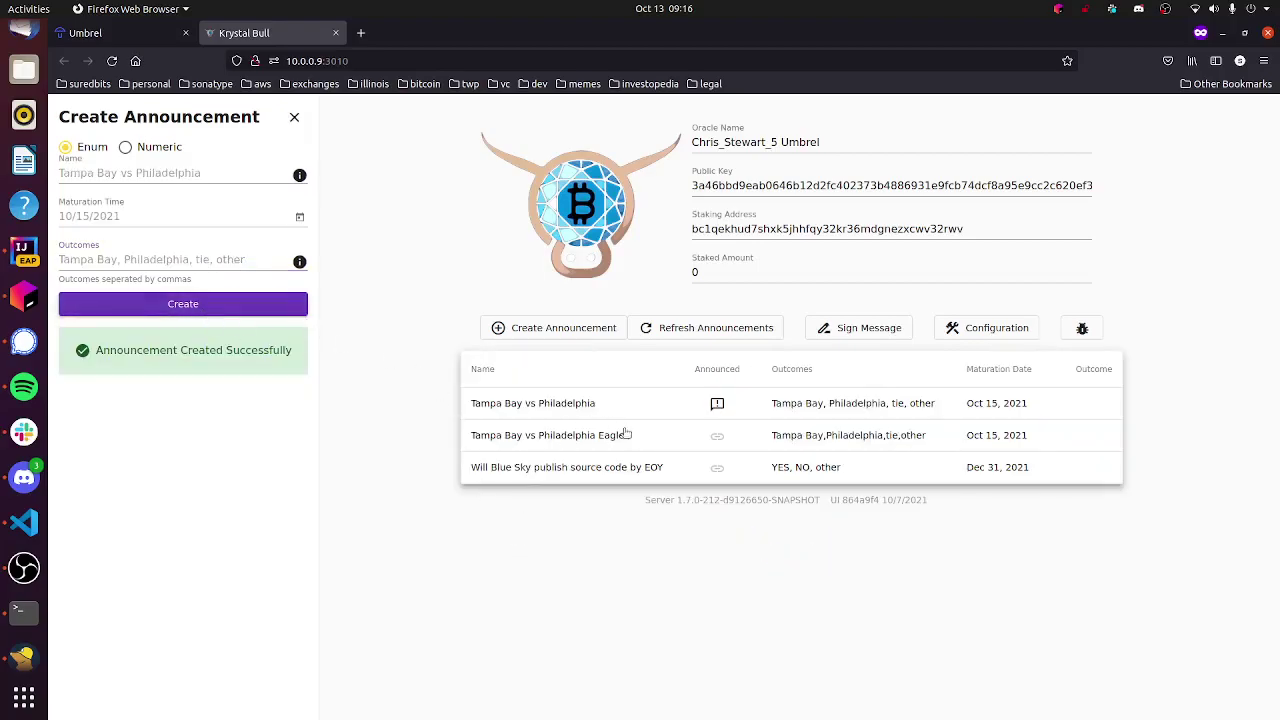
click(294, 118)
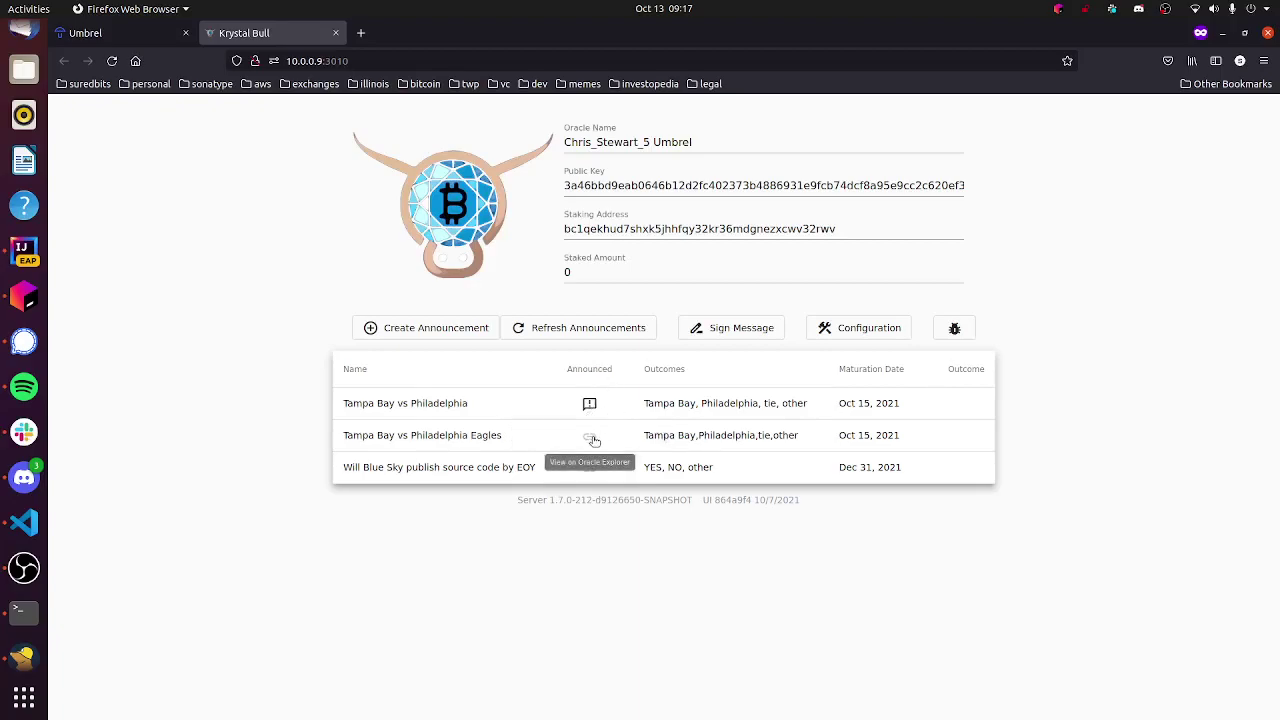
- Copy the announcement hex from the oracle explorer page of "Tampa Bay vs Philadelphia Eagles" and return to Krystal Bull
click(591, 438)
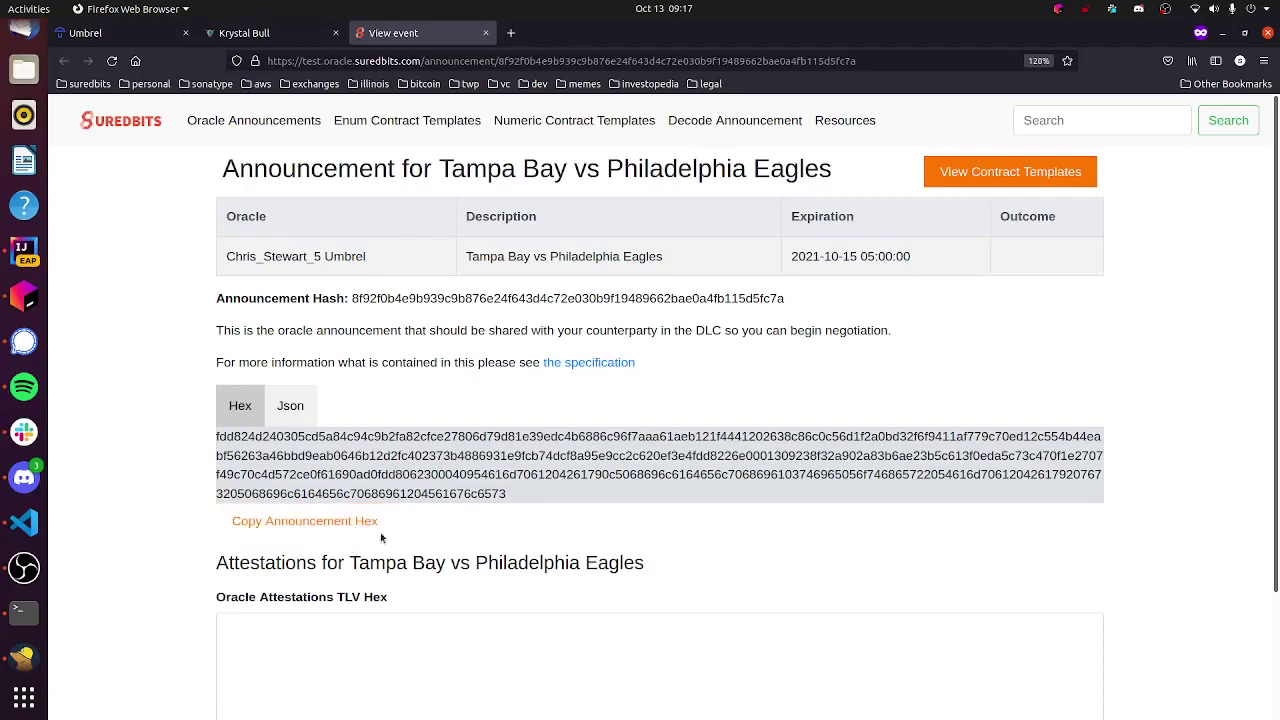
click(322, 528)
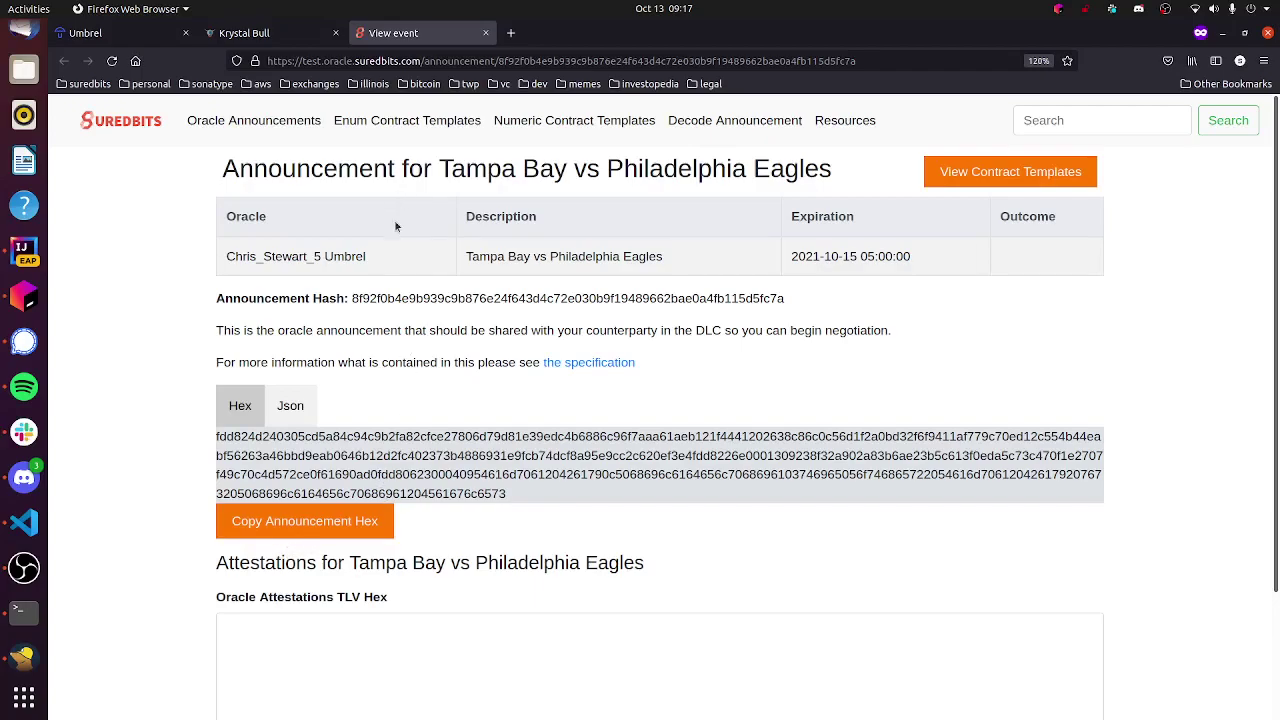
click(283, 33)
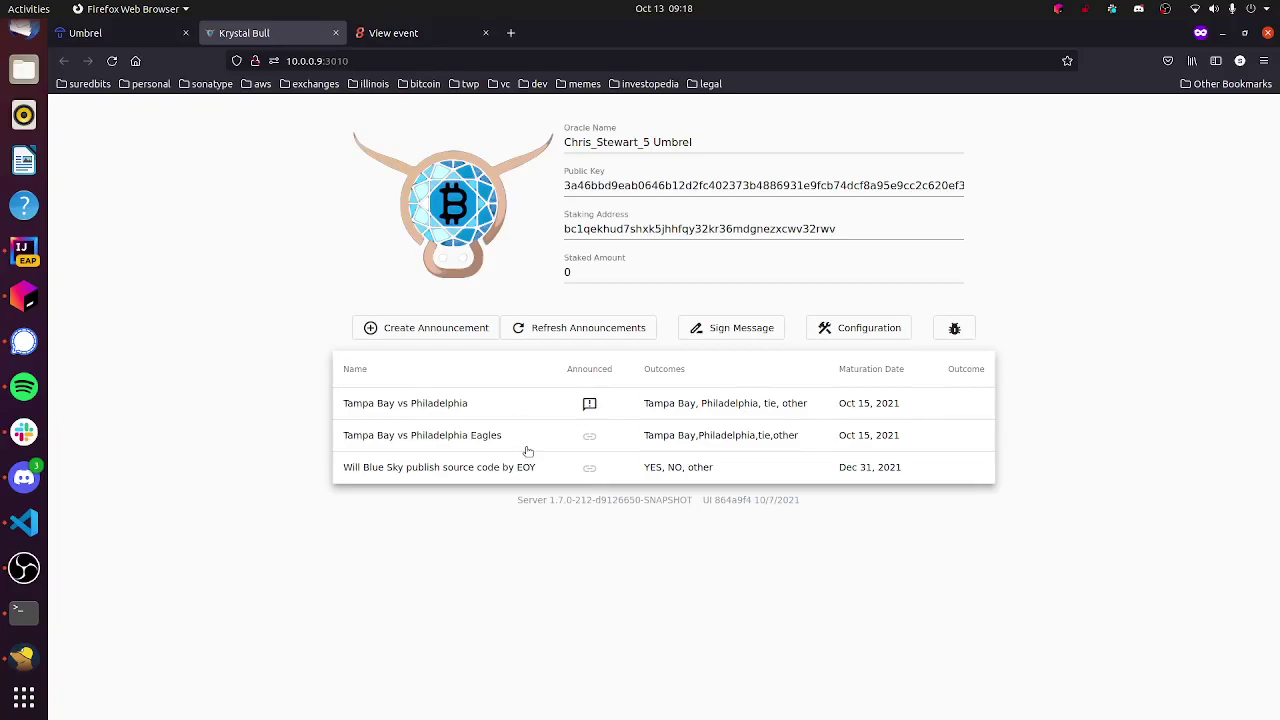
- Enter "Tampa Bay" as the outcome of the "Tampa Bay vs Philadelphia Eagles" announcement, and close its details without signing
click(525, 440)
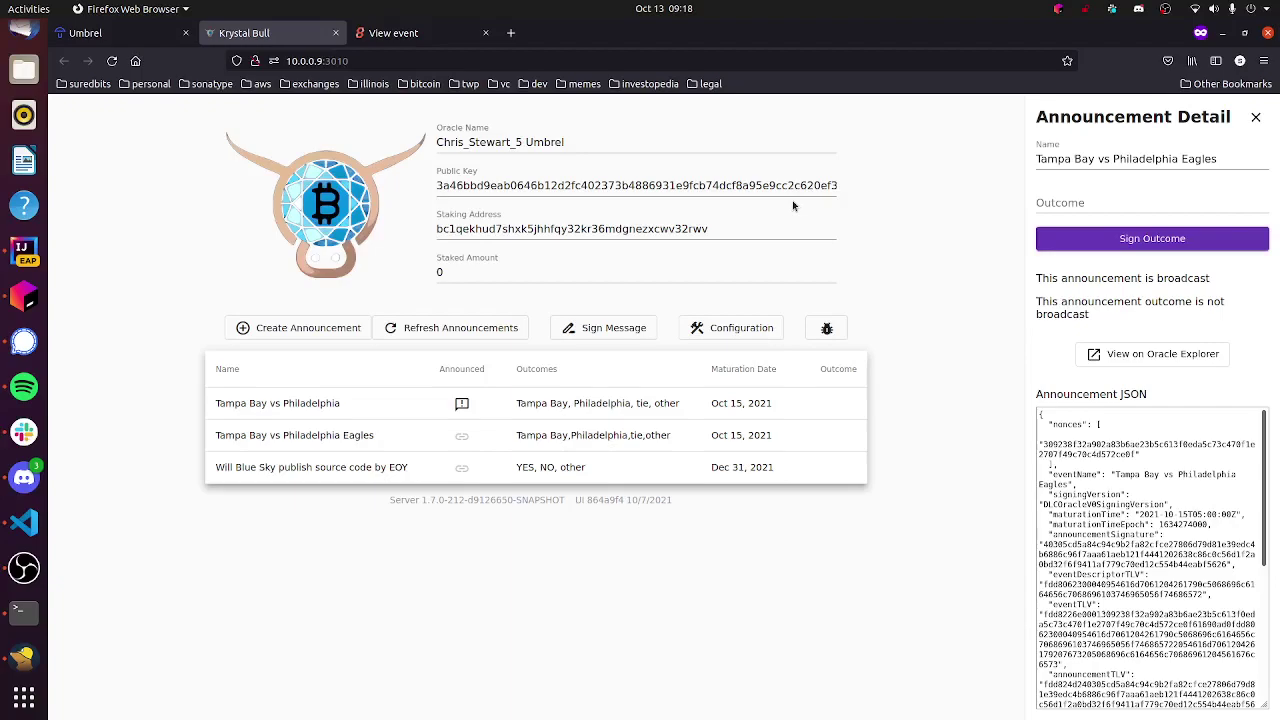
click(1090, 199)
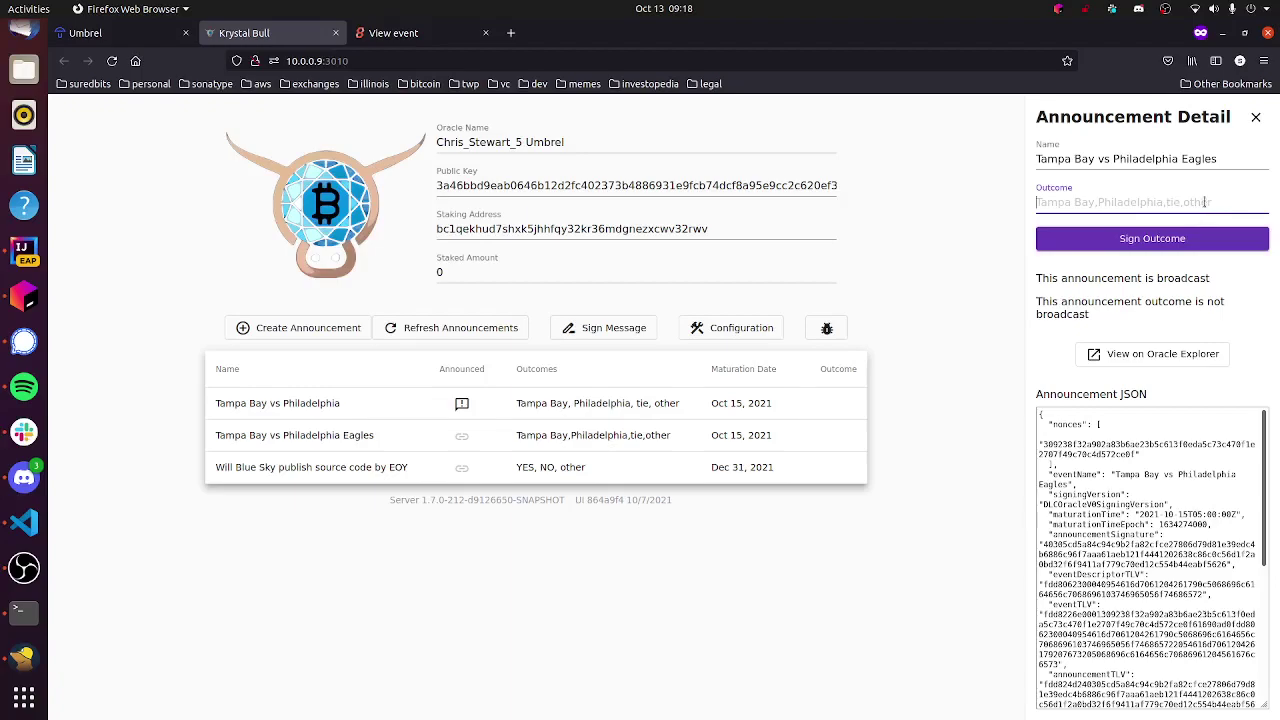
text(Tampa Bay)
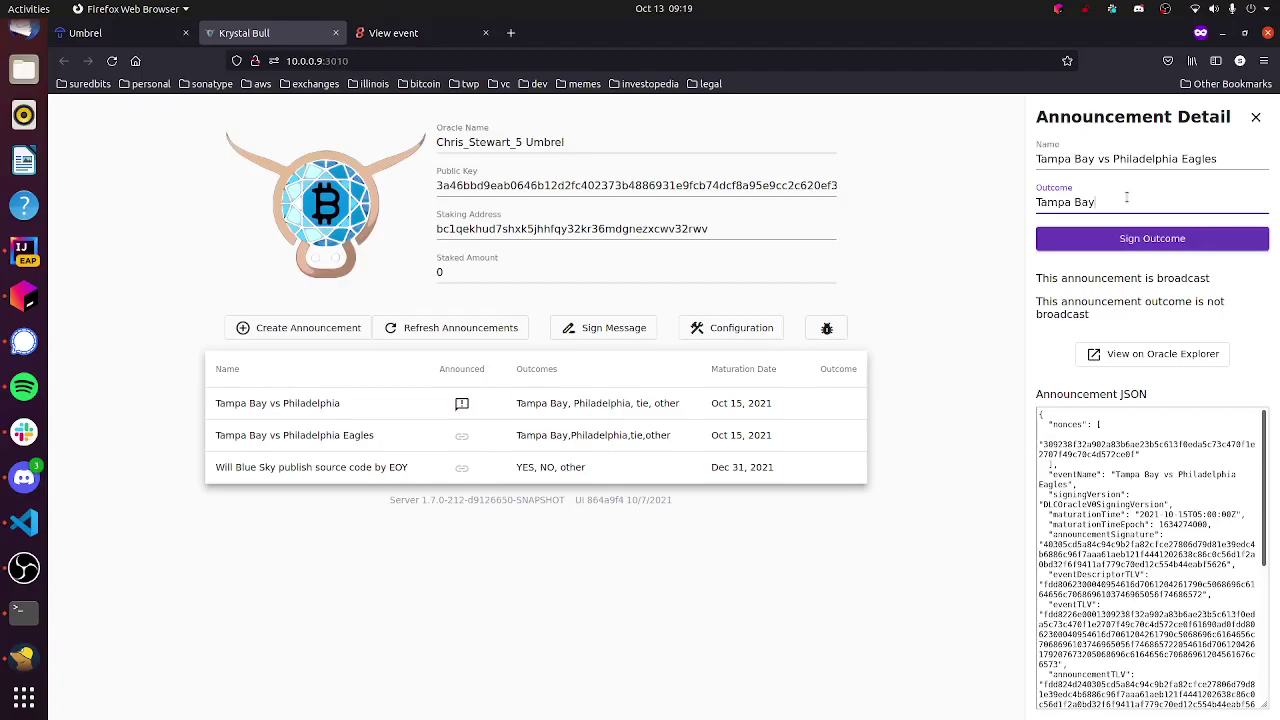
click(1256, 118)
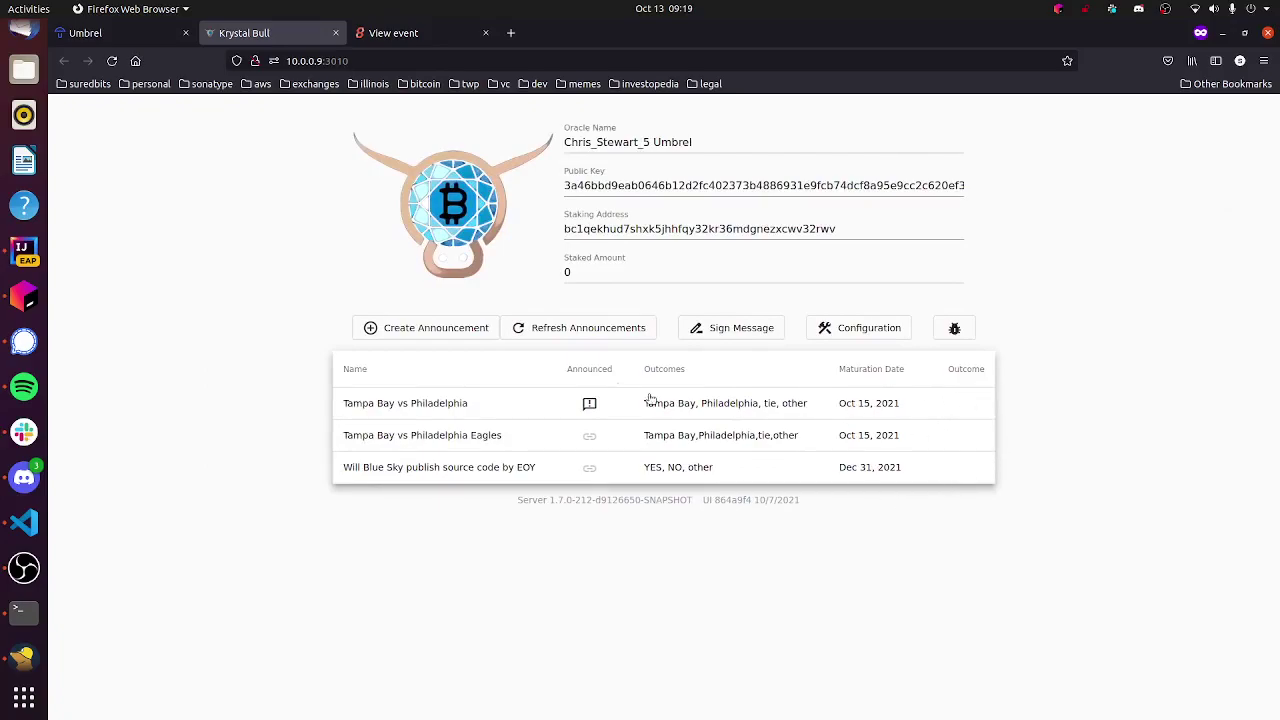
- Examine the oracle attestations entry field on the explorer page of "Tampa Bay vs Philadelphia Eagles"
click(424, 43)
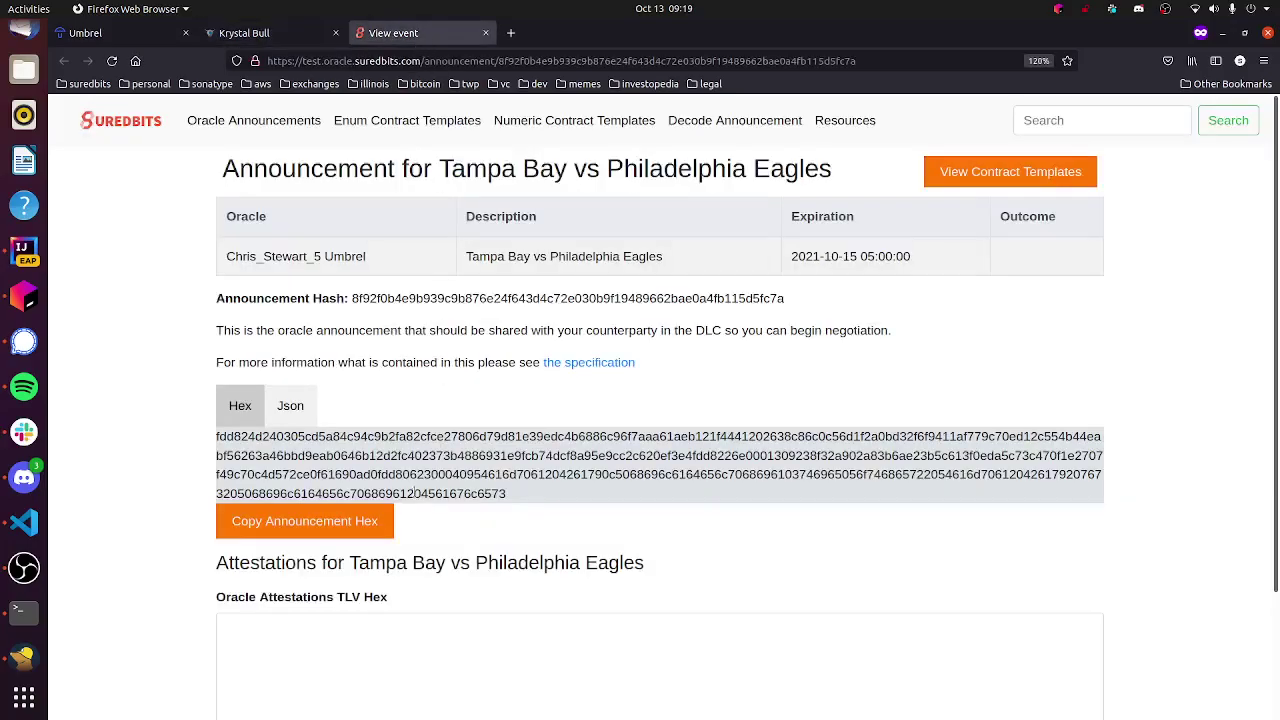
scroll(409, 514, down, 3)
click(407, 543)
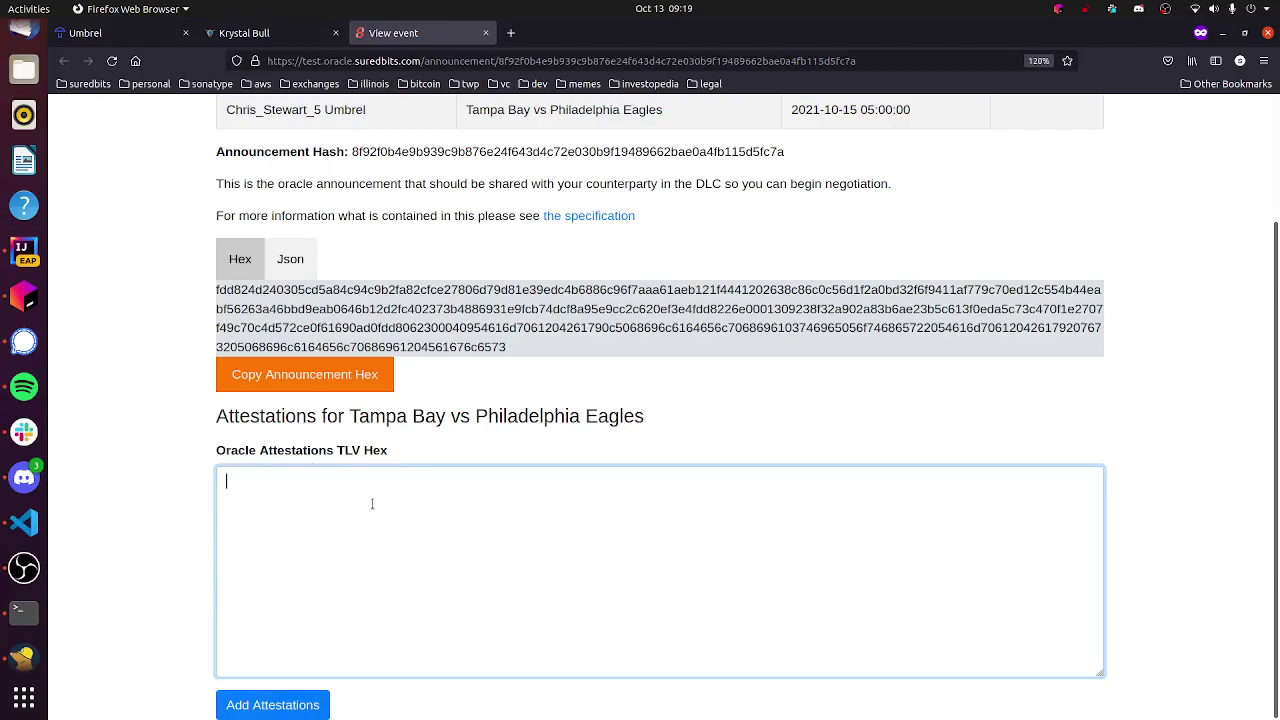
- Return to Krystal Bull and review the oracle explorer and Tor settings in its configuration without changing them
click(316, 38)
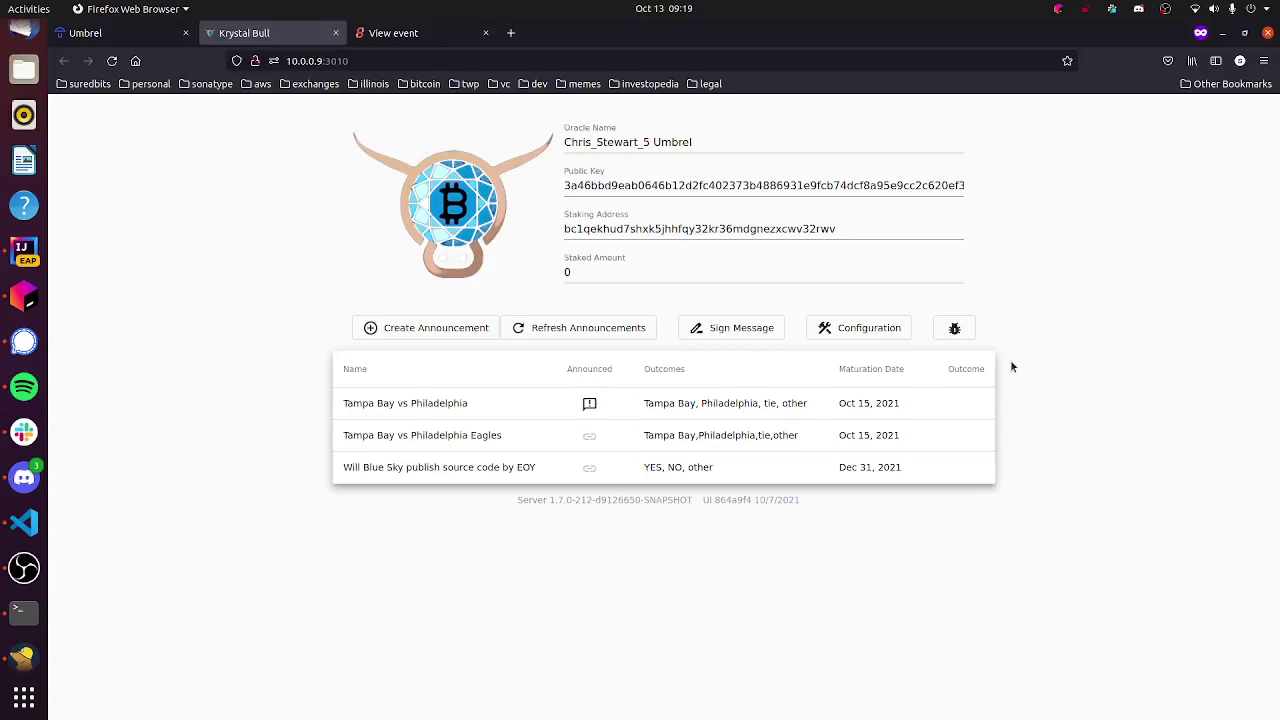
click(884, 332)
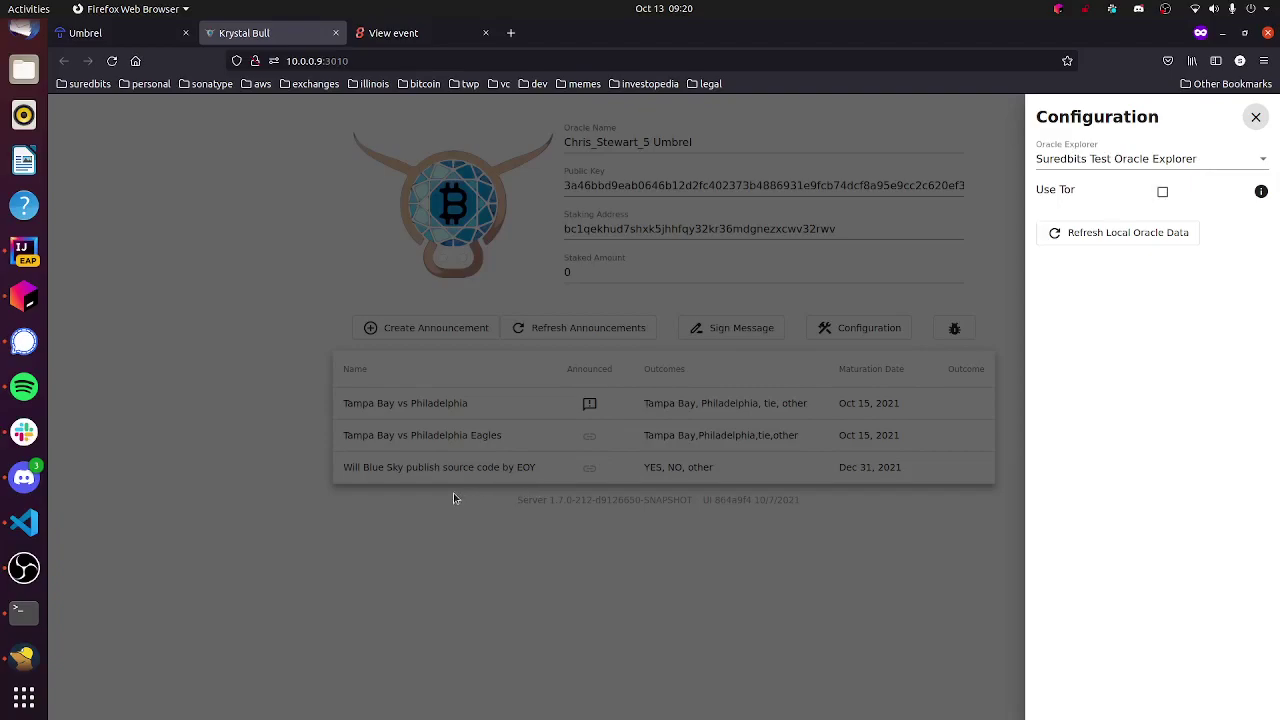
click(1257, 117)
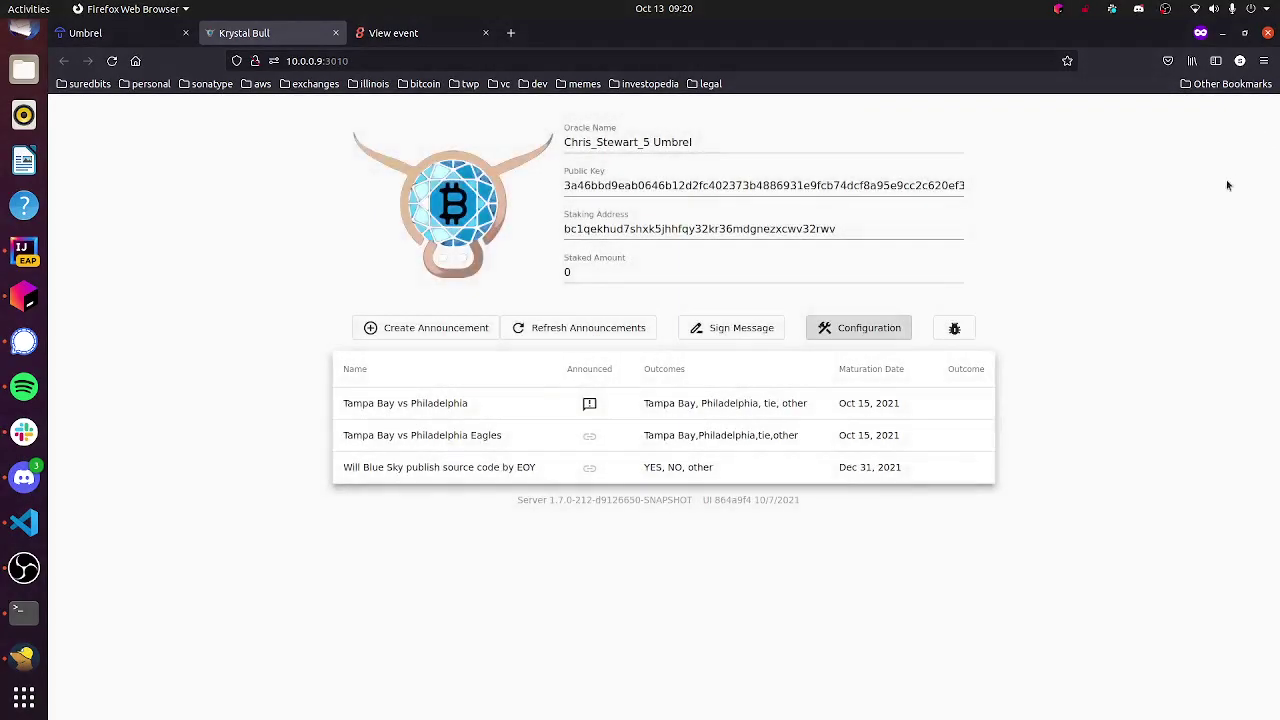
triple_click(707, 141)
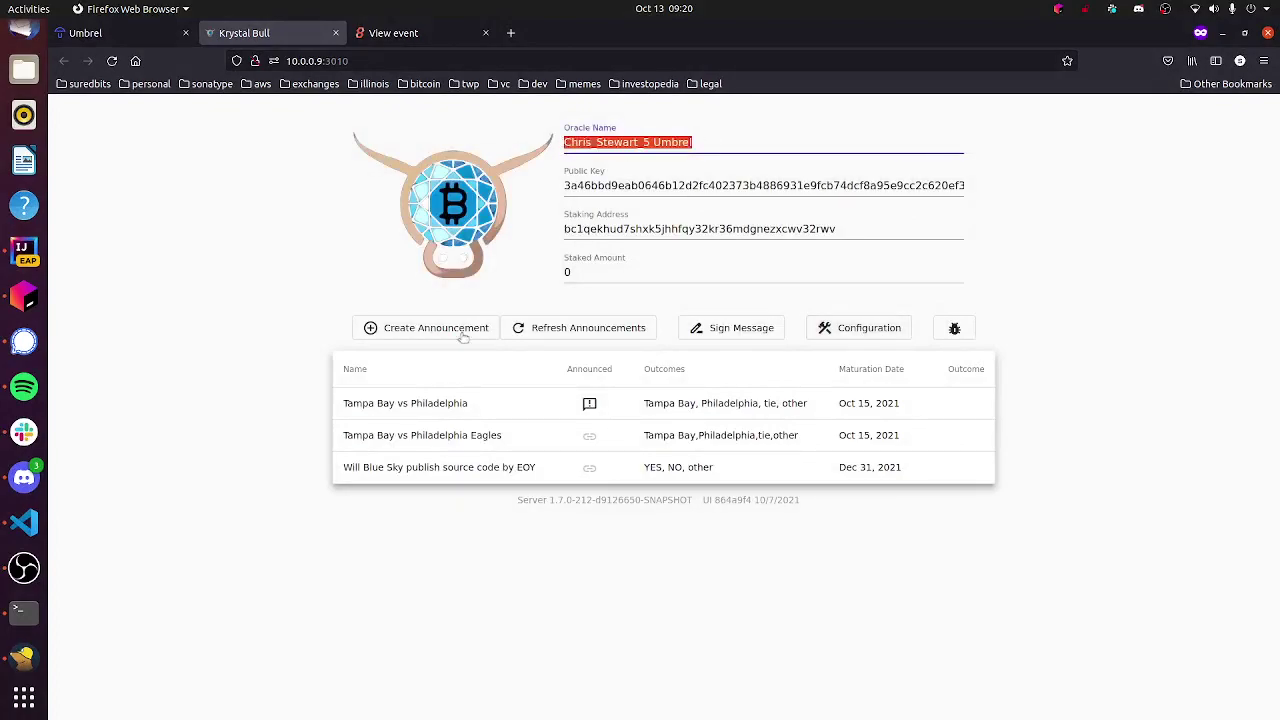
click(228, 379)
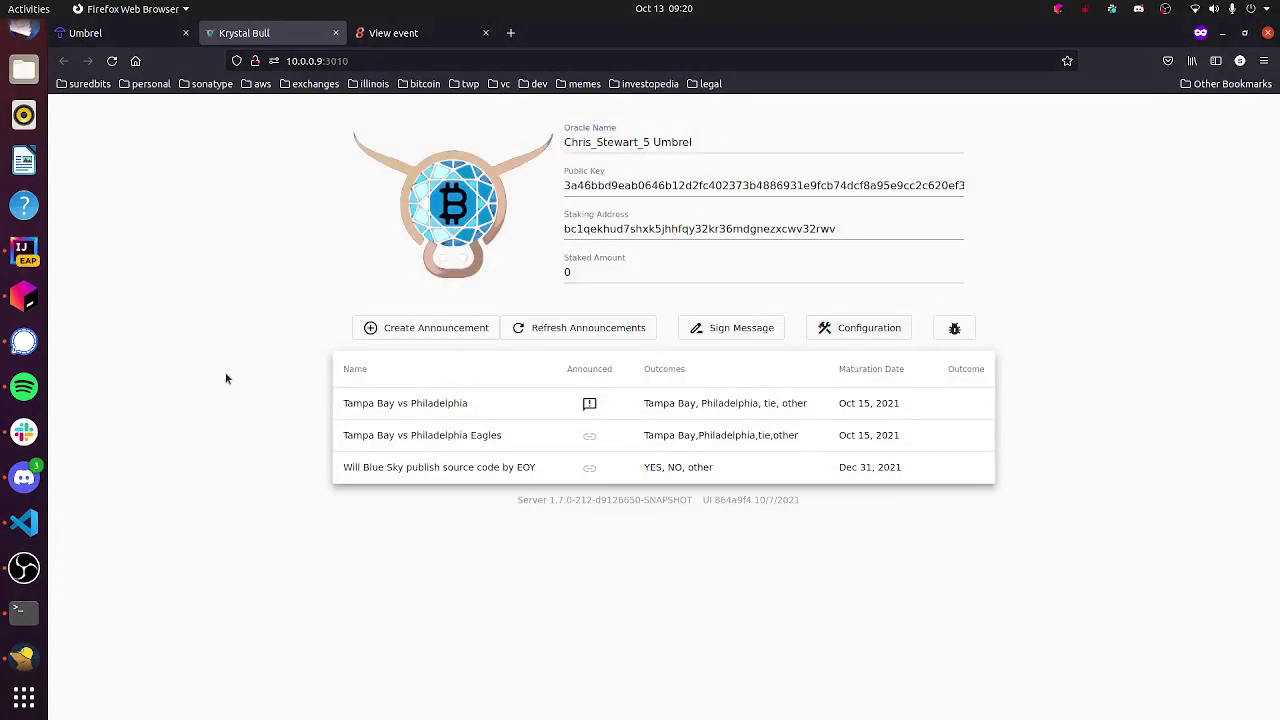